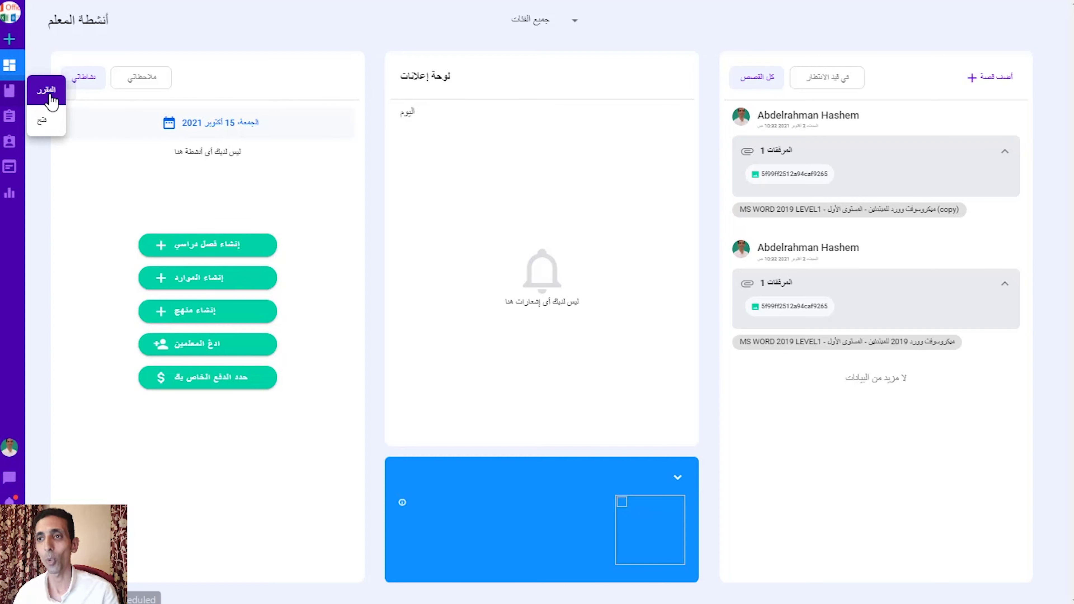
# - Open the original "MS WORD 2019 LEVEL1" class (not the copy) from the courses list and show its events (الأحداث)
pyautogui.click(46, 94)
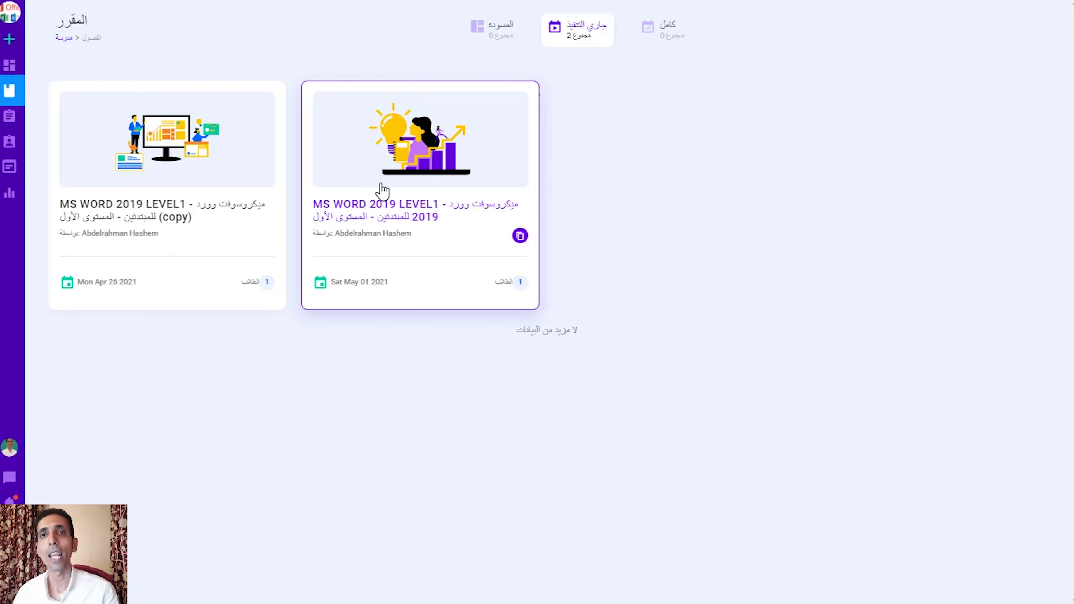
pyautogui.click(383, 192)
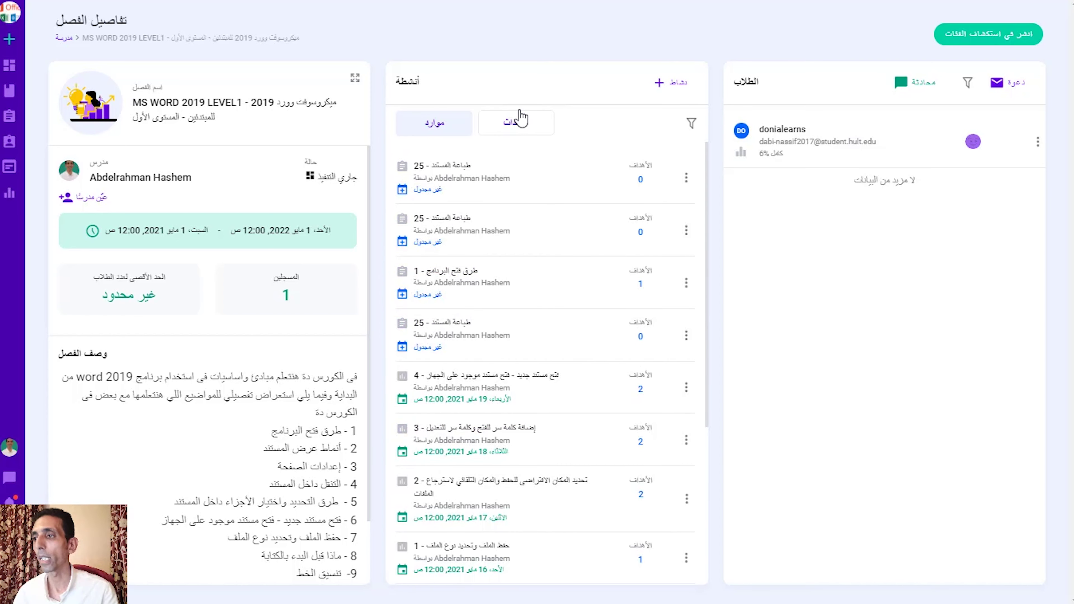
pyautogui.click(523, 130)
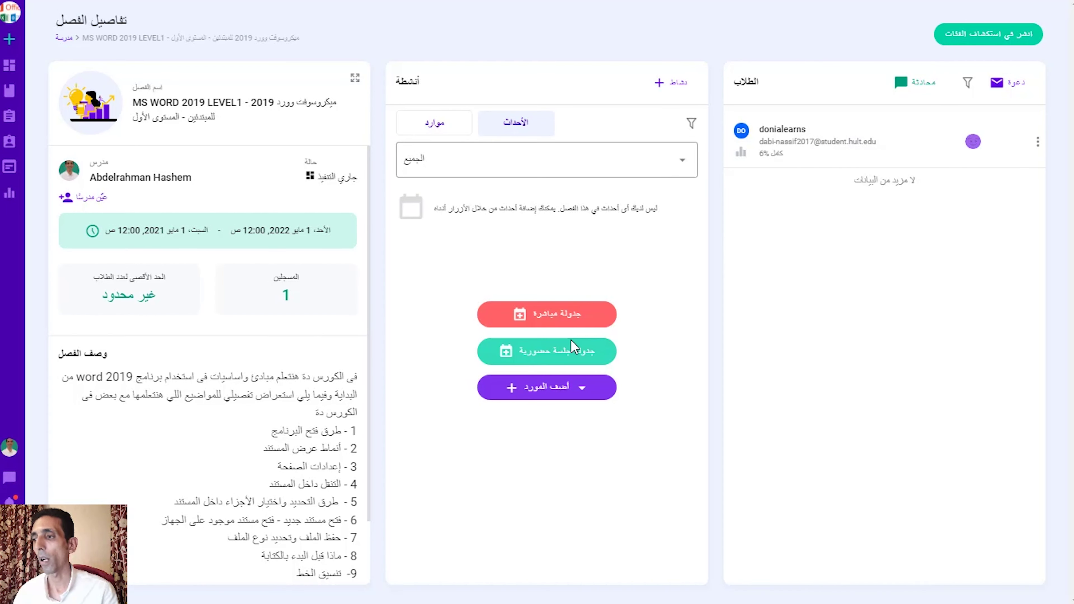
# - Open the form for creating a new resource (إنشاء الموارد) from the class's activities
pyautogui.click(559, 398)
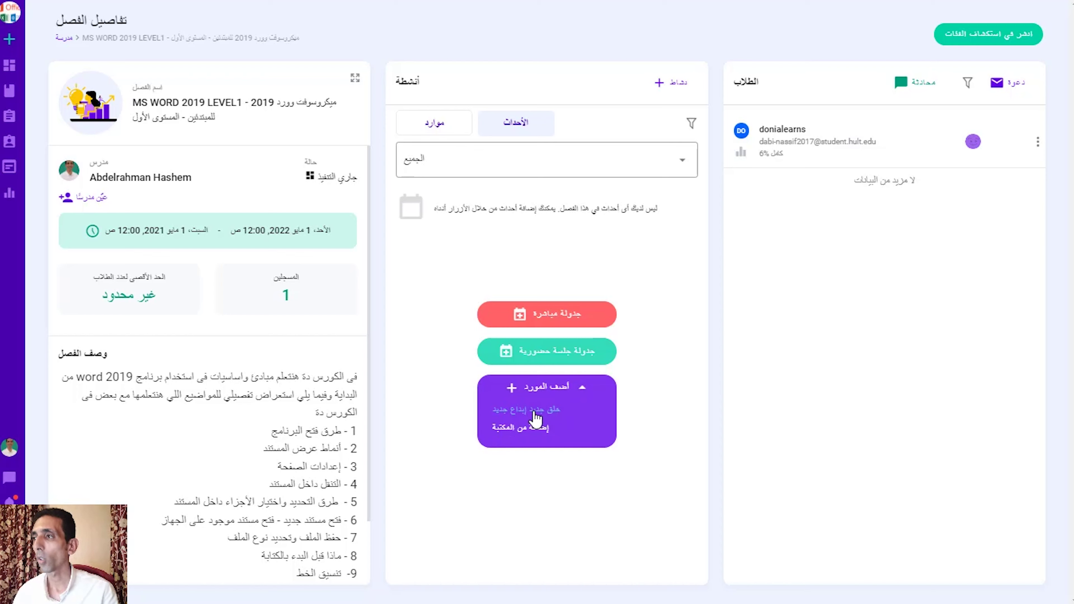
pyautogui.click(677, 84)
pyautogui.click(696, 193)
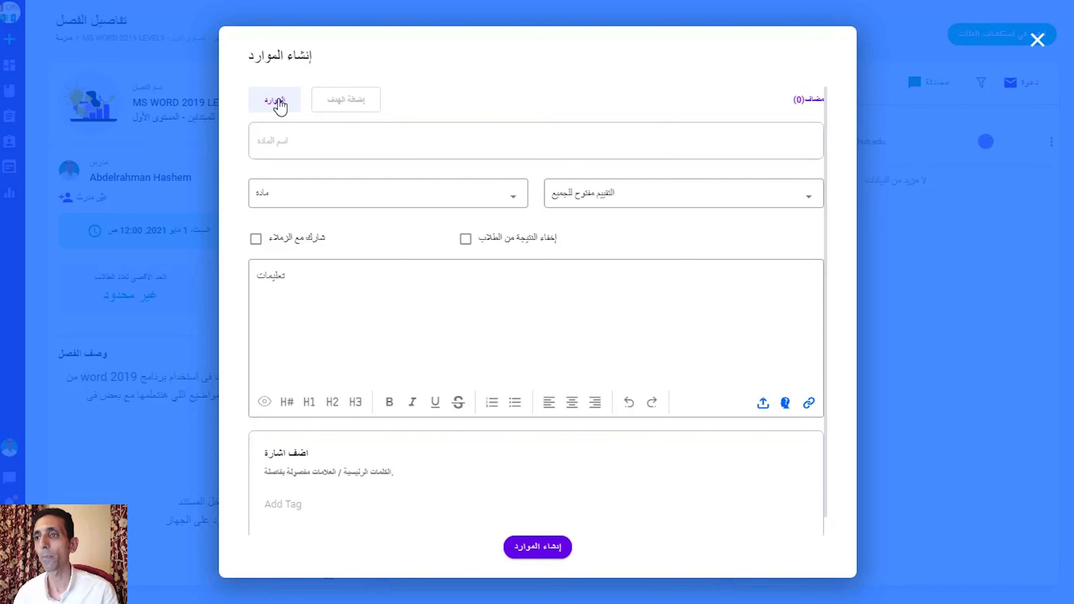
# - Name the new resource "الطباعة فى ms word"
pyautogui.click(267, 136)
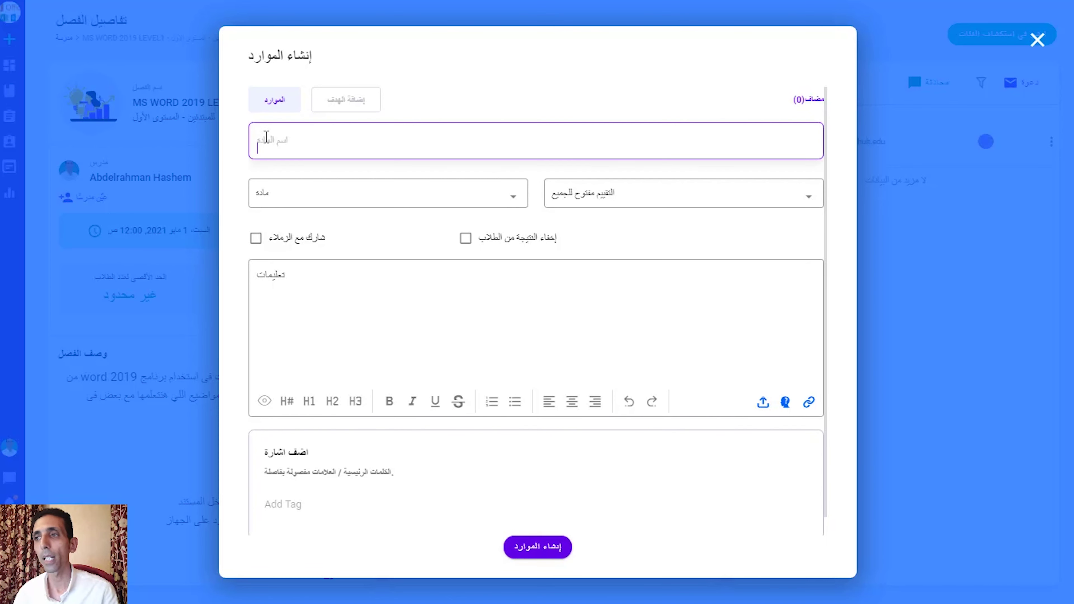
pyautogui.write('كيفي')
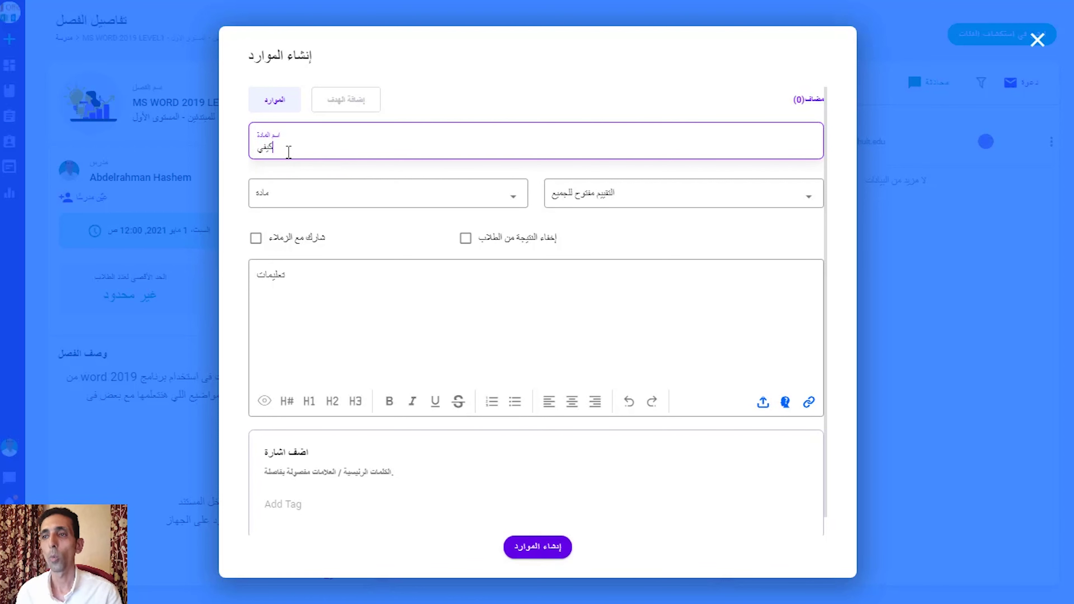
pyautogui.press('BackSpace')
pyautogui.press('BackSpace')
pyautogui.press('BackSpace')
pyautogui.press('BackSpace')
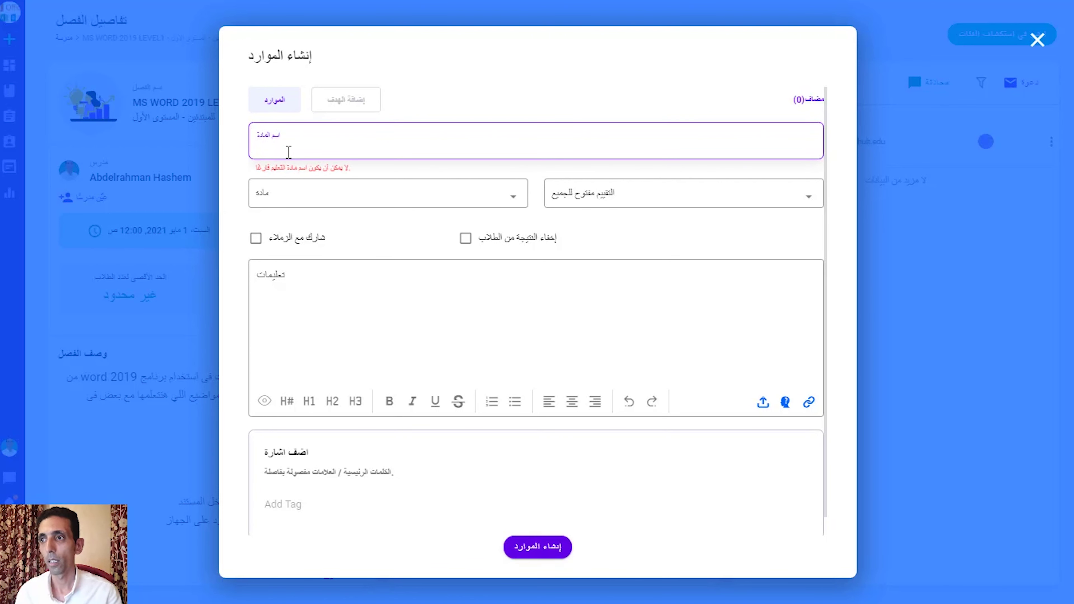
pyautogui.write('ال')
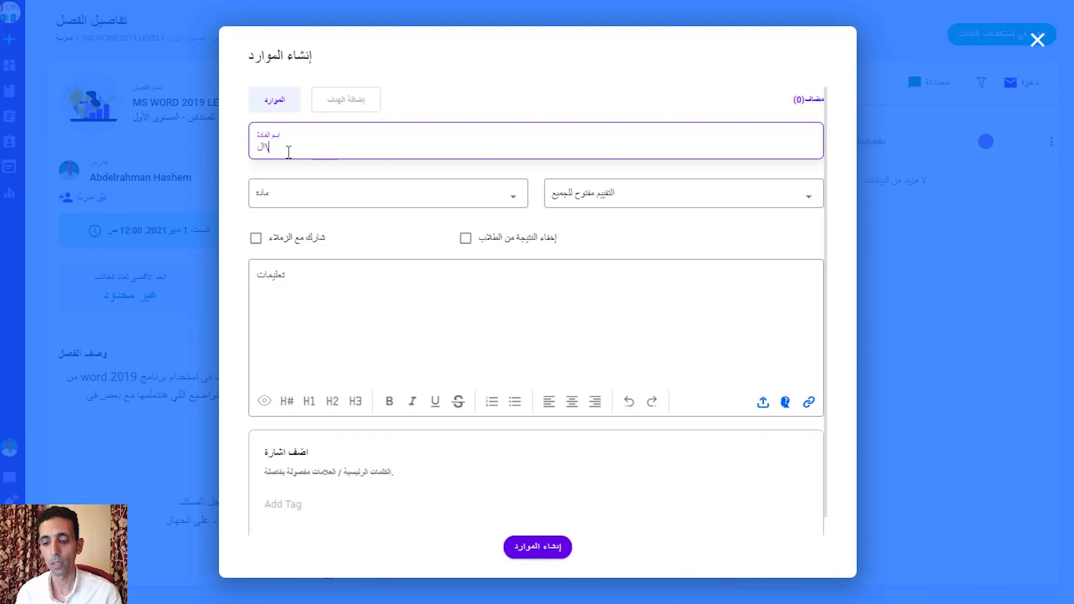
pyautogui.write('طباع')
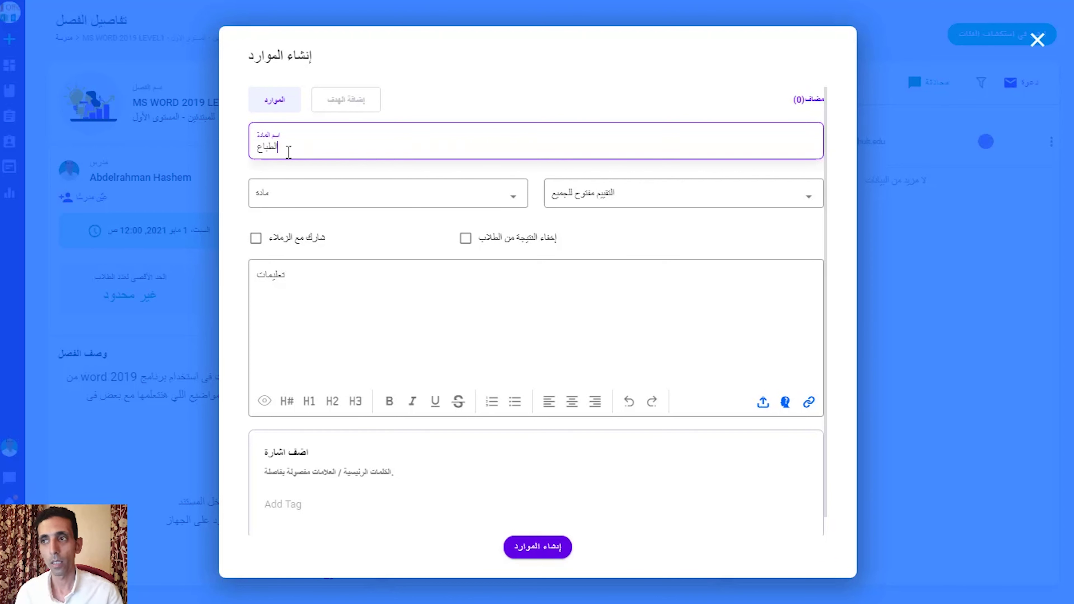
pyautogui.write('ة فى ms word')
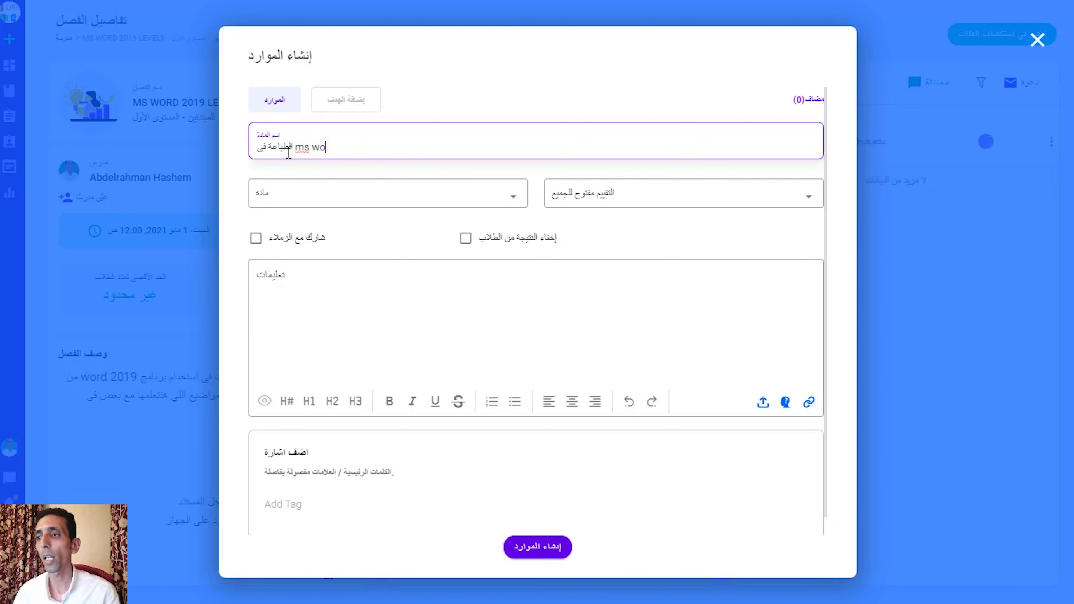
# - Set the resource type to ماده and its visibility to التقييم مفتوح للجميع, and share it with colleagues without hiding the result from students
pyautogui.click(324, 206)
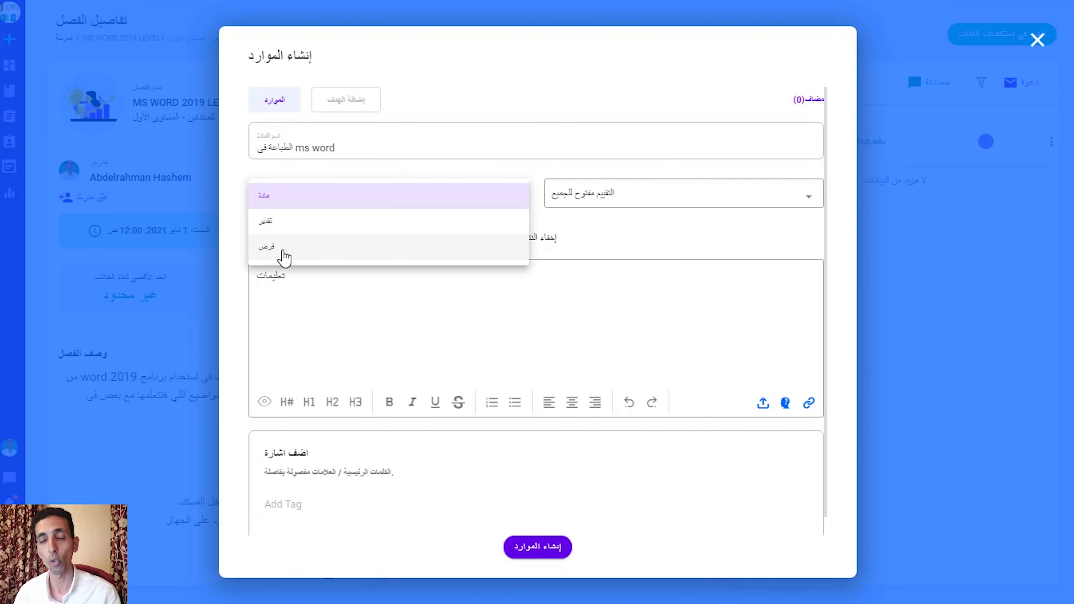
pyautogui.click(279, 204)
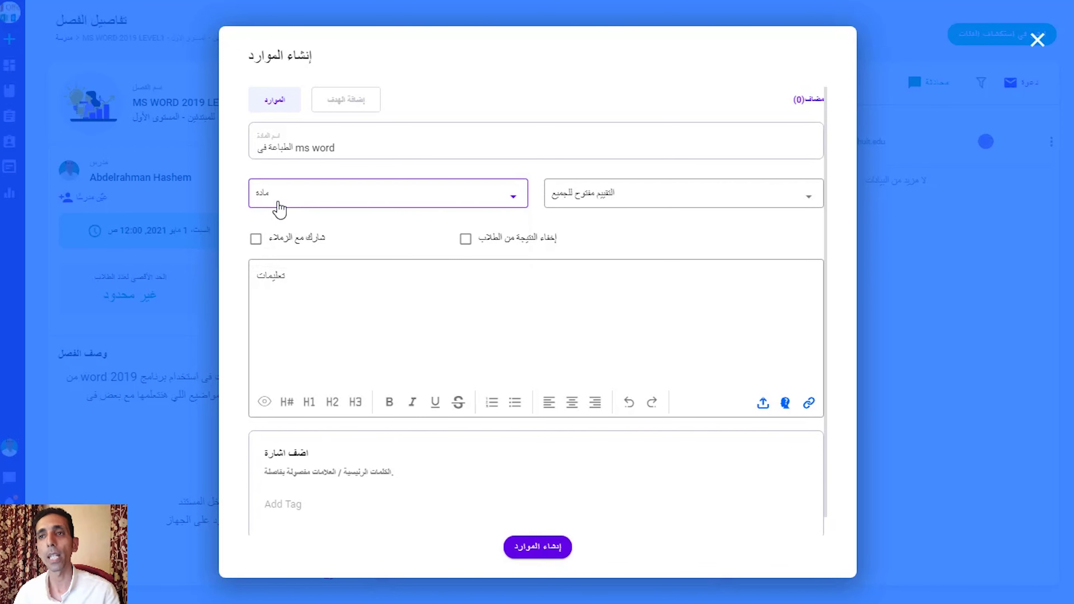
pyautogui.click(750, 198)
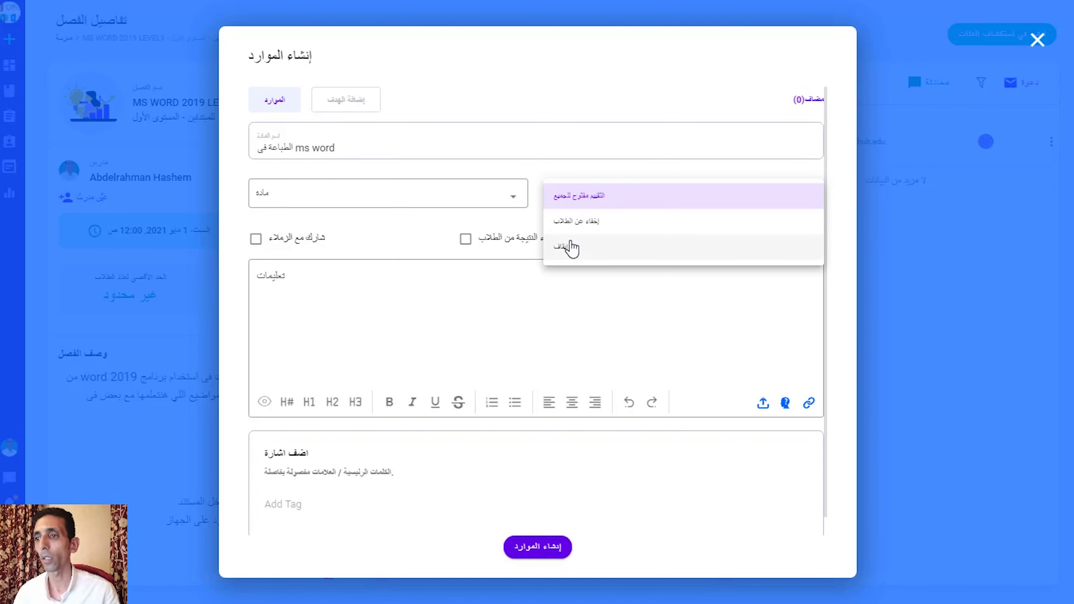
pyautogui.click(621, 196)
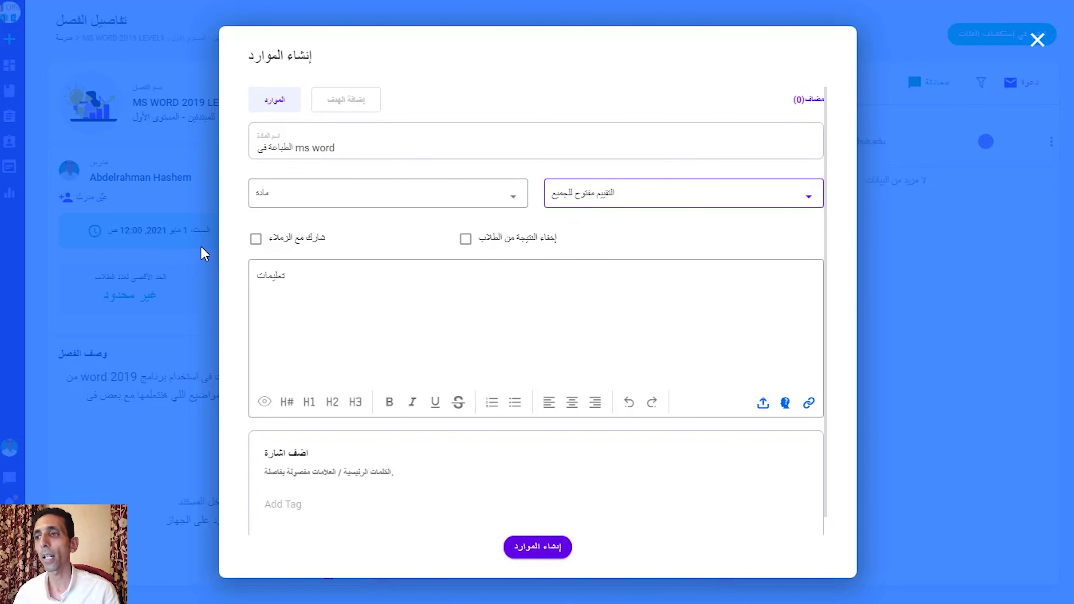
pyautogui.click(270, 247)
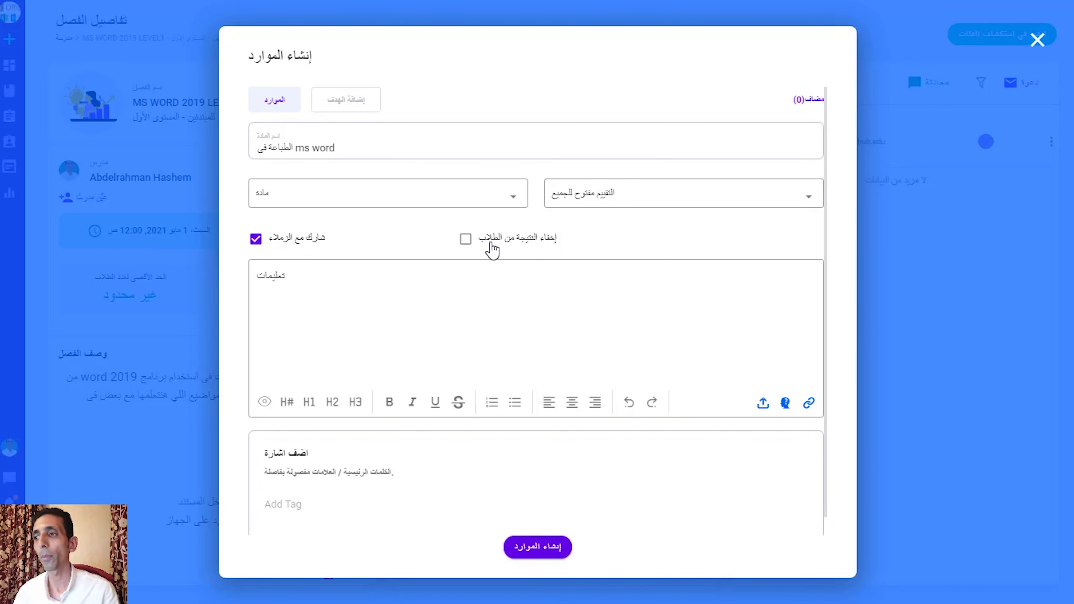
pyautogui.click(483, 248)
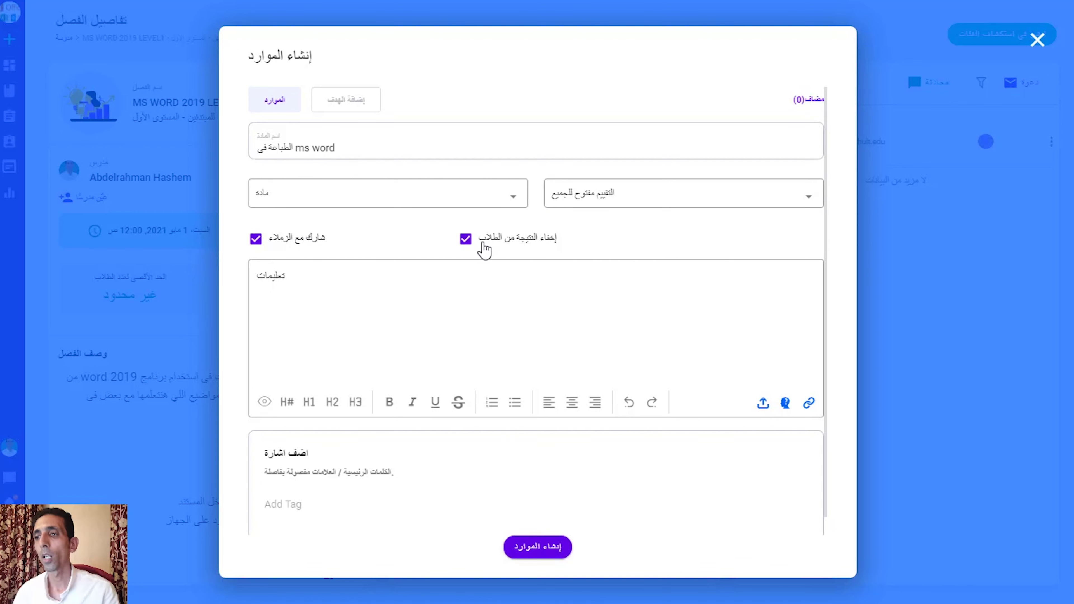
pyautogui.click(483, 248)
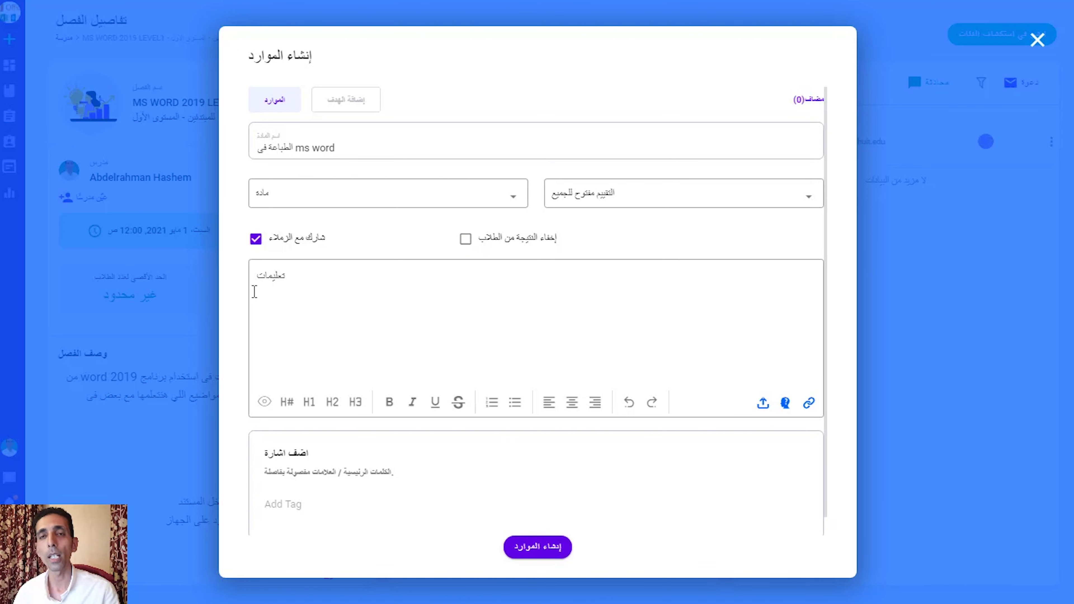
# - Open the attachment dialog for the resource's instructions and cancel it without adding a file
pyautogui.click(278, 288)
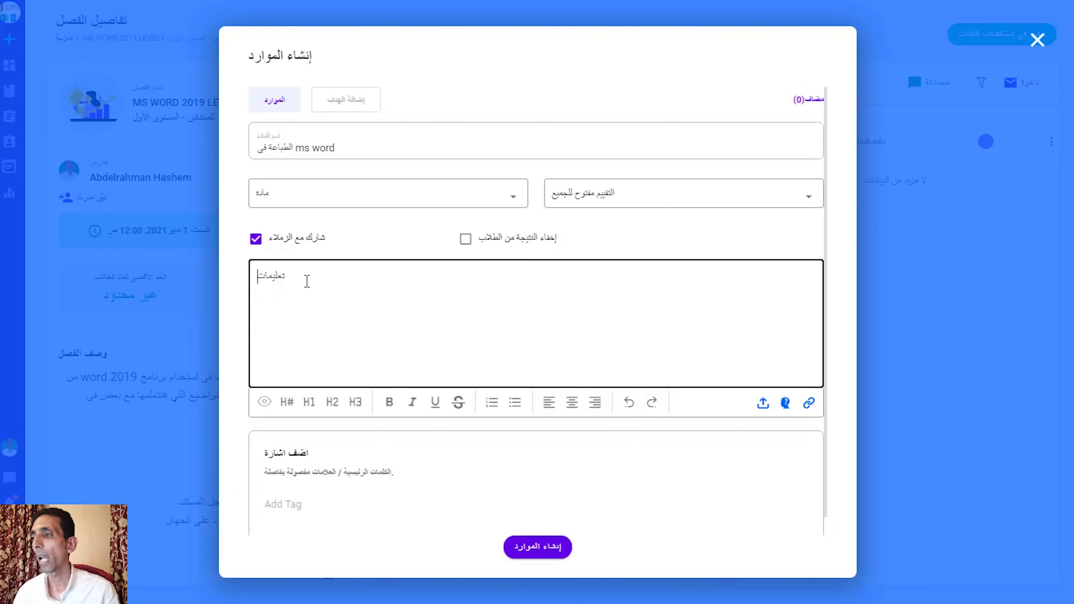
pyautogui.click(764, 404)
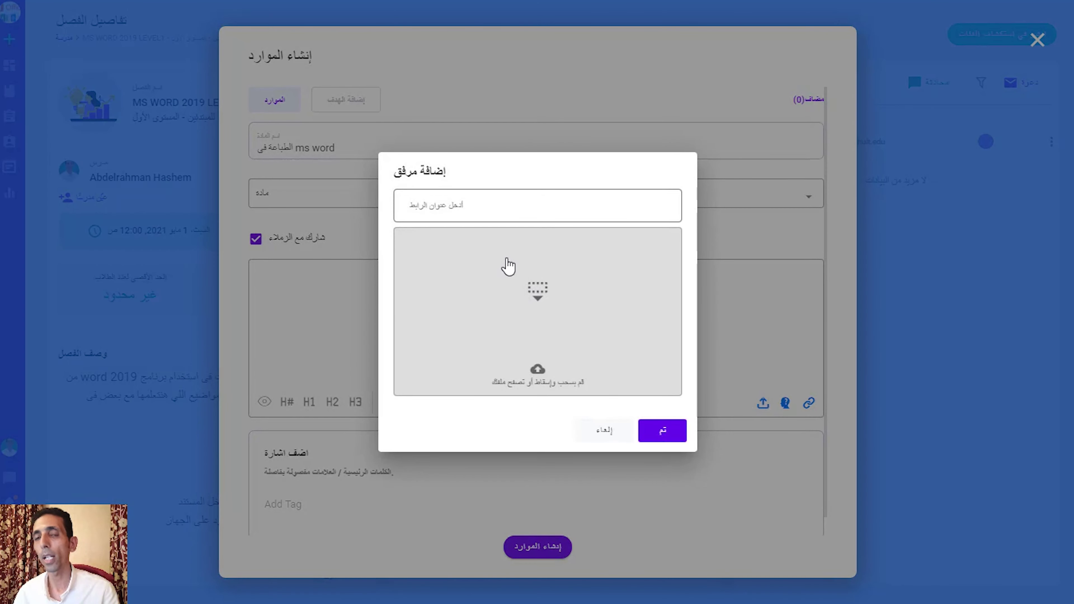
pyautogui.click(432, 205)
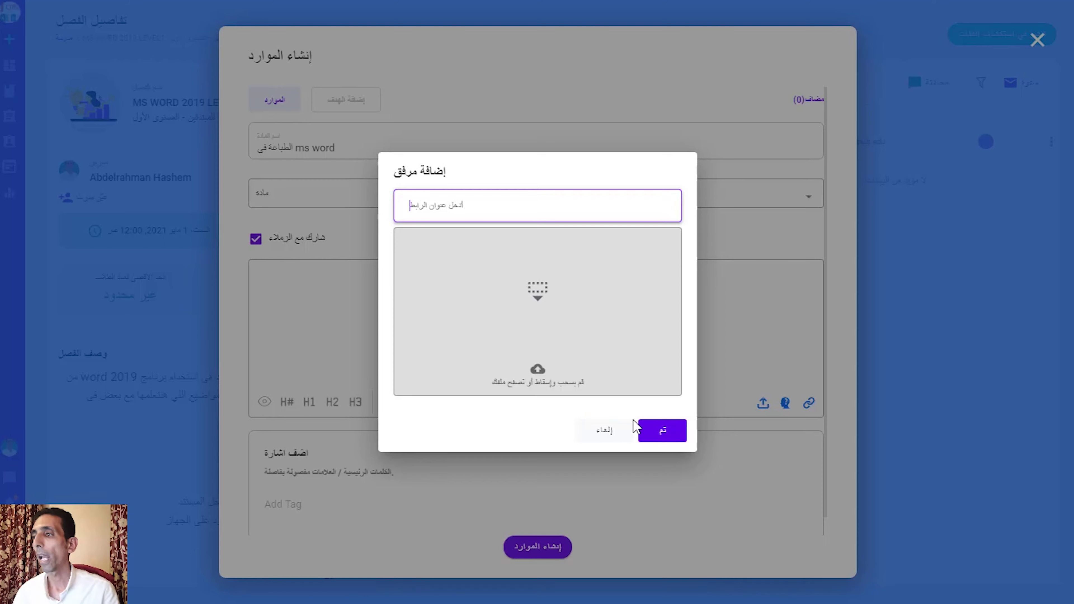
pyautogui.click(601, 436)
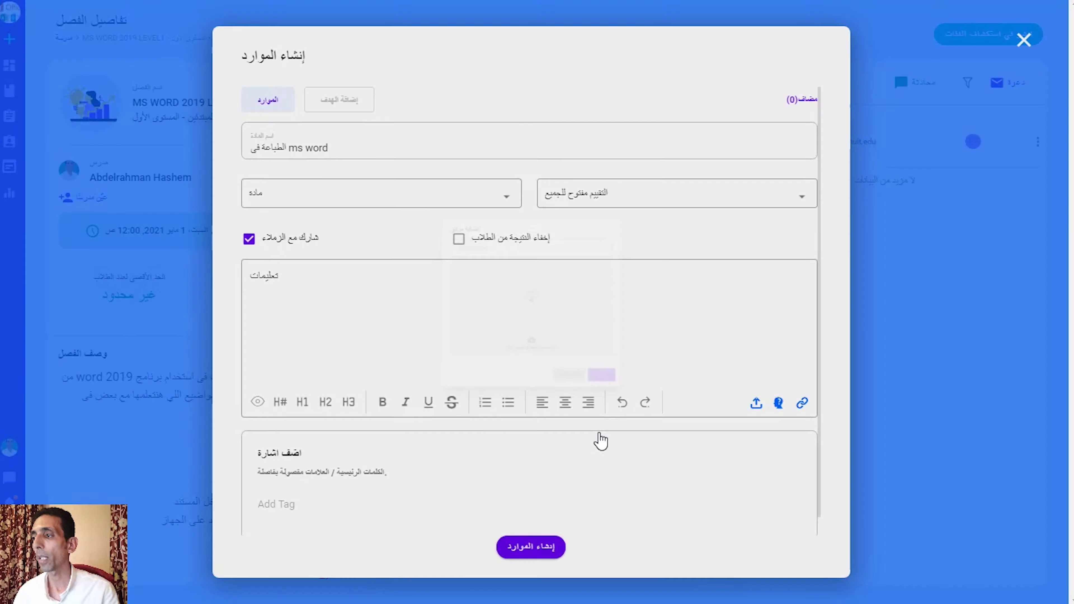
# - Open the link dialog for the resource's instructions, cancel it, and close the resource form without creating the resource
pyautogui.click(802, 405)
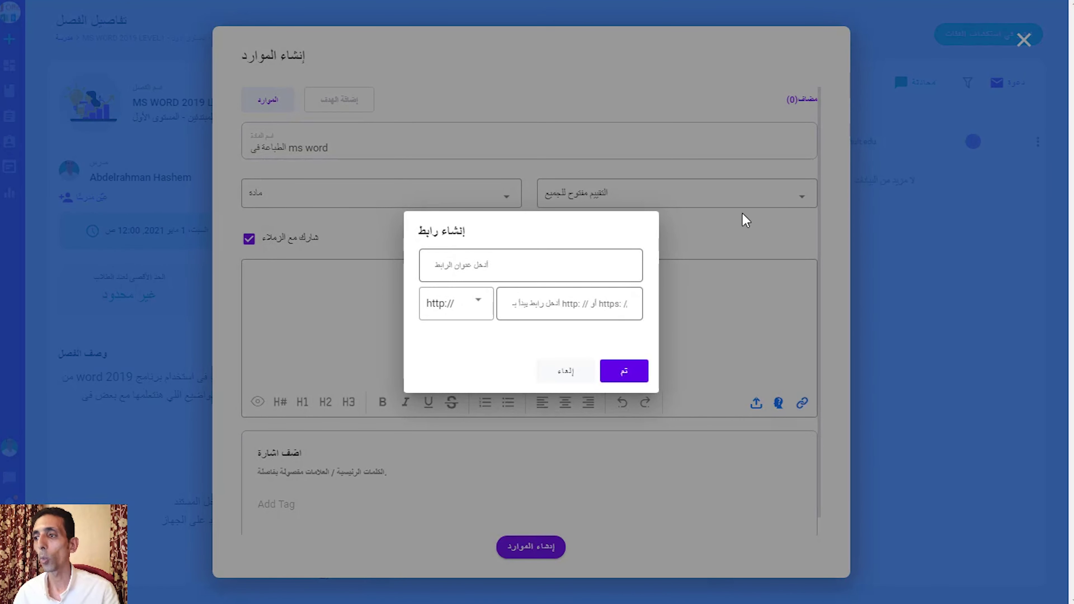
pyautogui.click(498, 272)
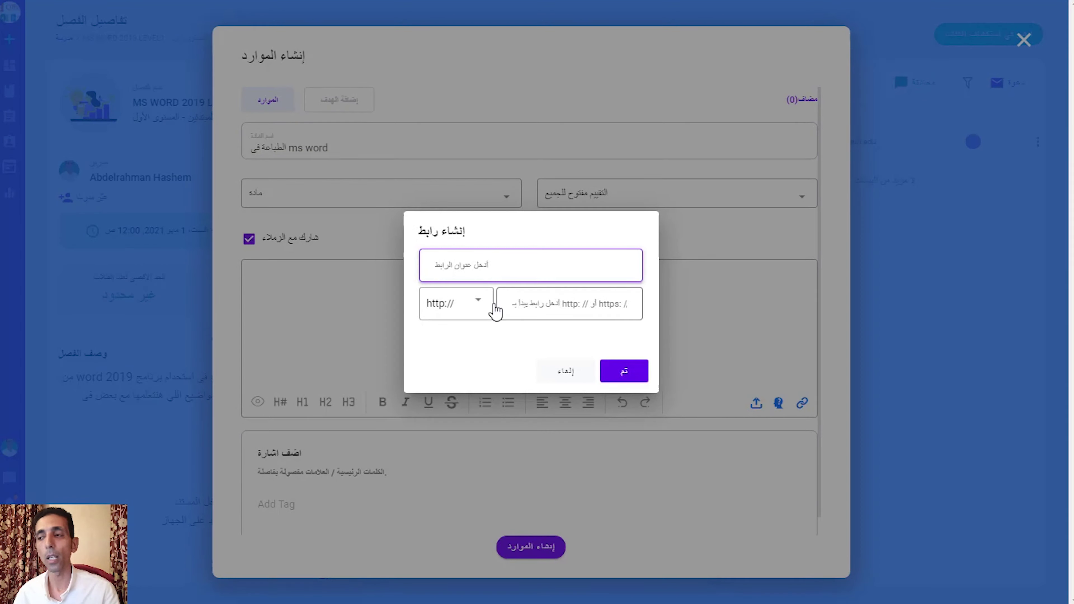
pyautogui.click(535, 307)
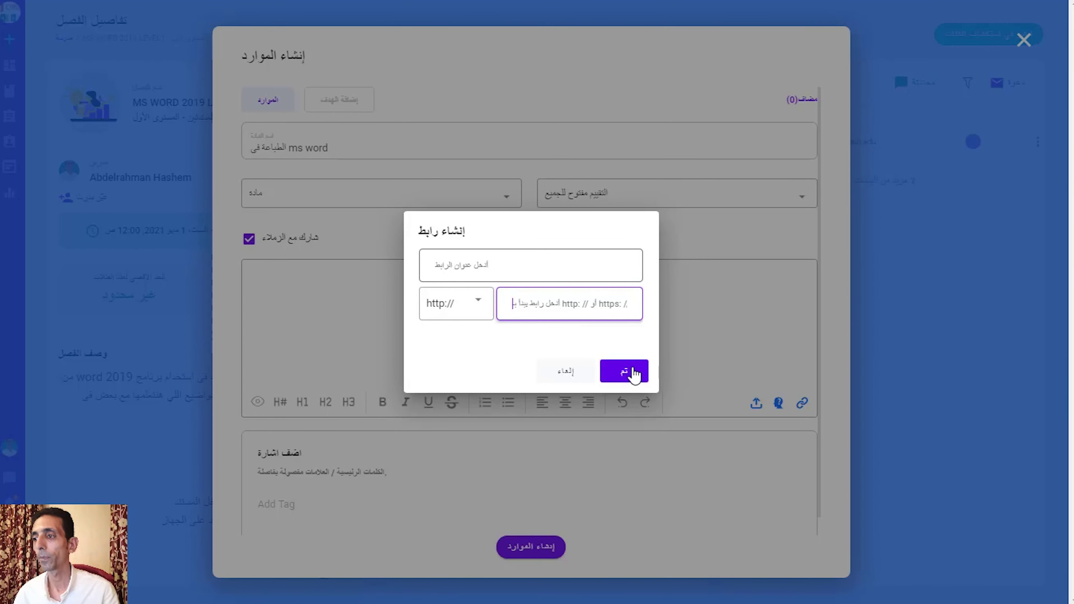
pyautogui.click(574, 378)
pyautogui.press('Escape')
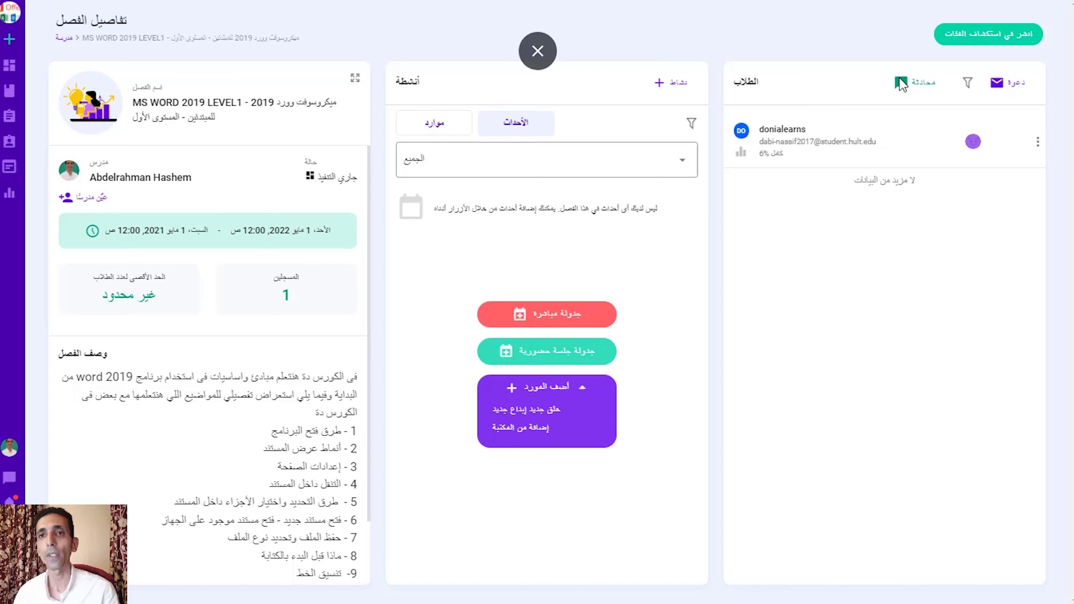
# - Show the class's resources, and open the teaching materials library (المواد التعليمية) to look through its resource list
pyautogui.click(449, 131)
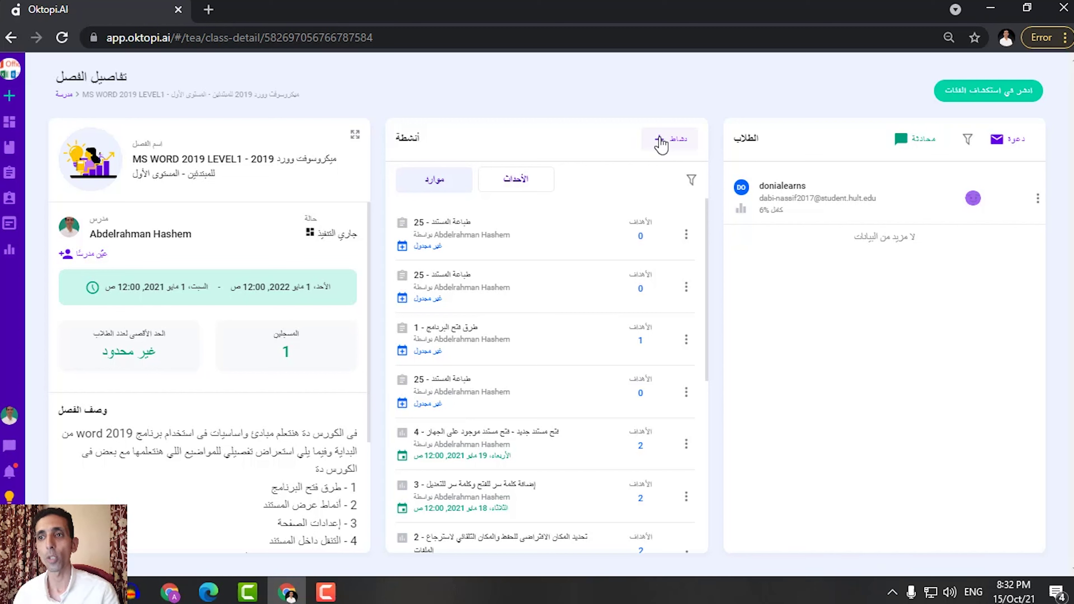
pyautogui.click(8, 174)
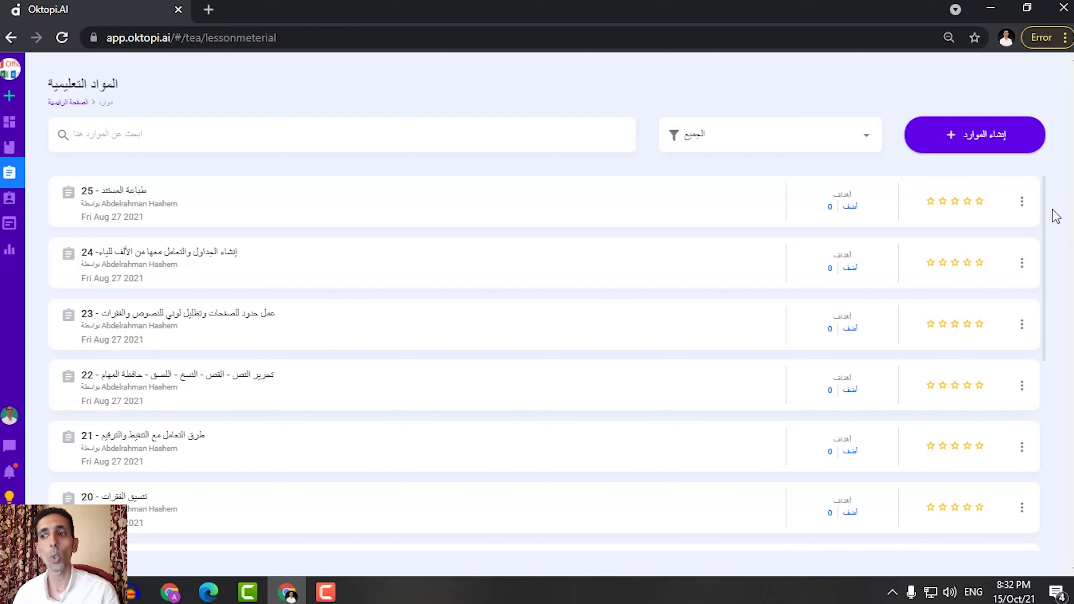
pyautogui.moveTo(1043, 213); pyautogui.dragTo(1038, 338)
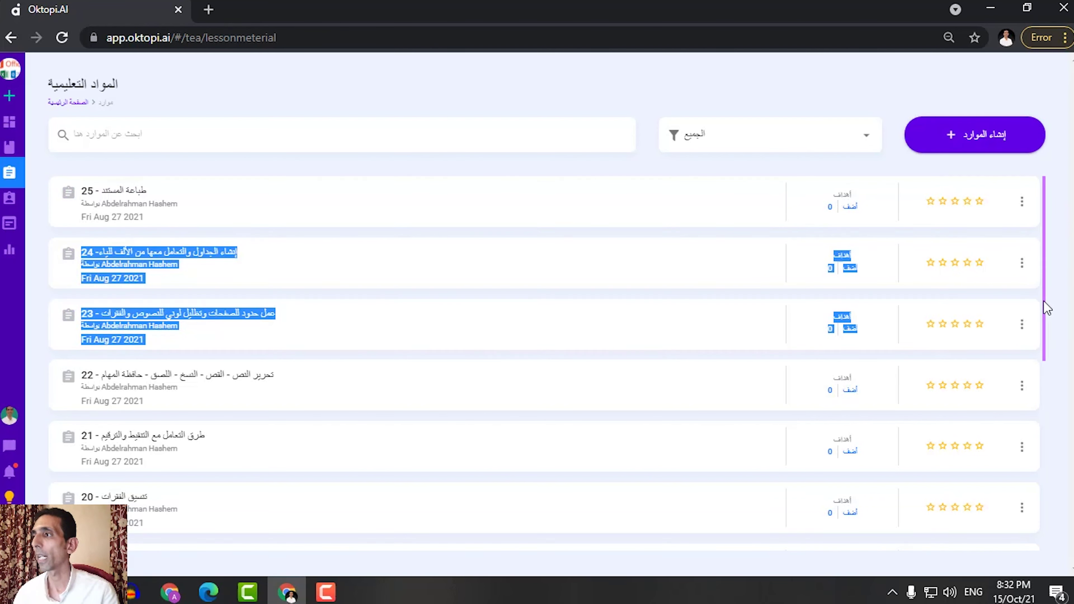
pyautogui.moveTo(1046, 308)
pyautogui.mouseDown()
pyautogui.moveTo(1032, 481)
pyautogui.moveTo(1038, 296)
pyautogui.mouseUp()
pyautogui.click(960, 140)
pyautogui.click(960, 140)
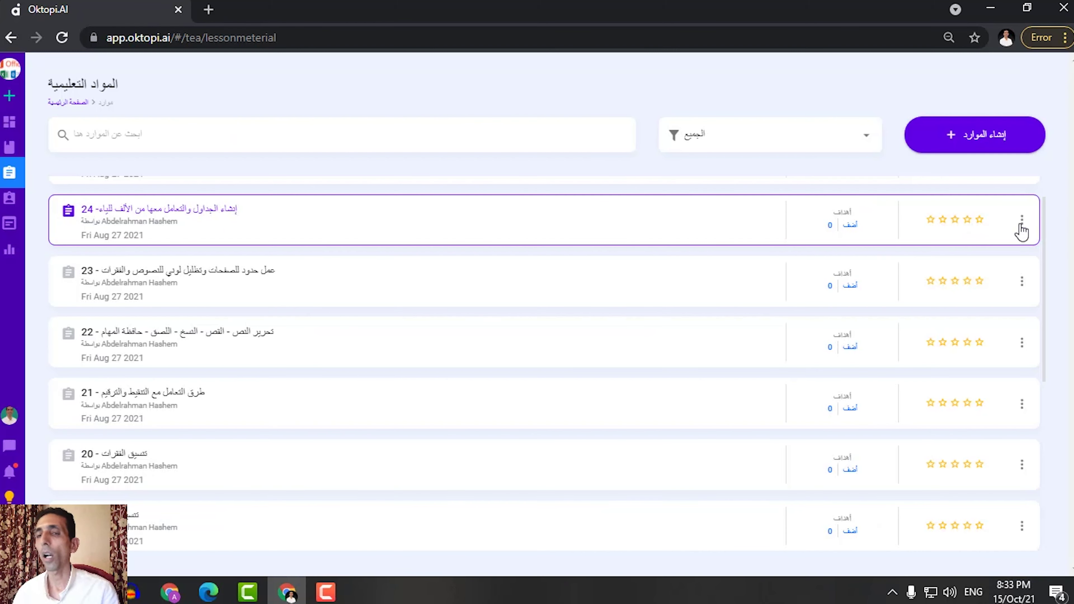